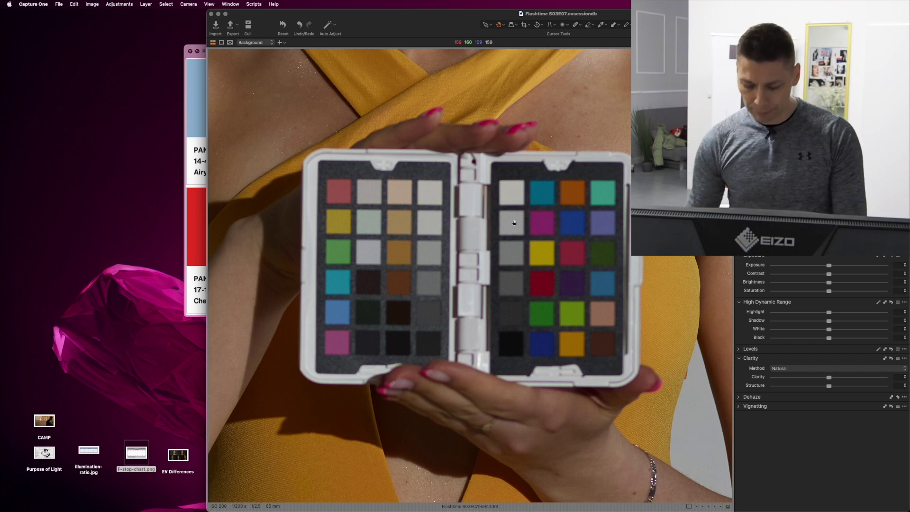
Browse the pink-background shots of the model with the green bag and compare her walking poses
click(515, 222)
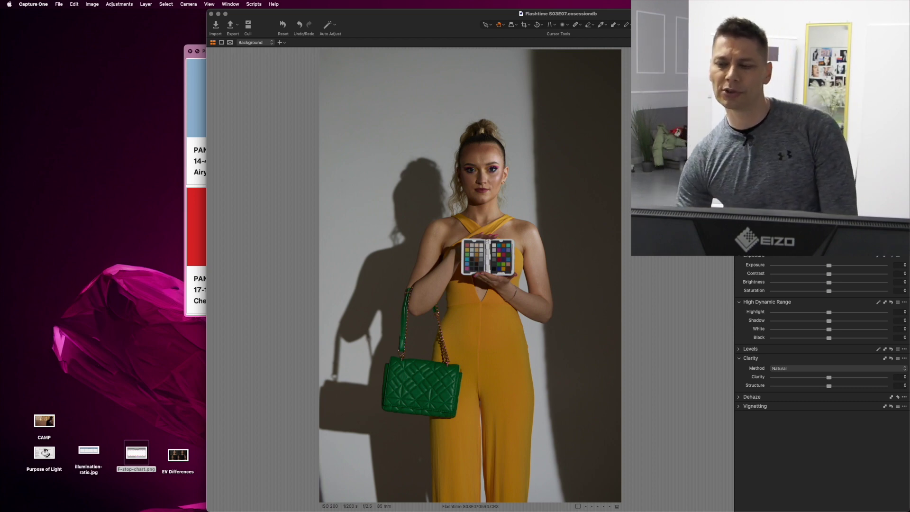
key(super+alt+2)
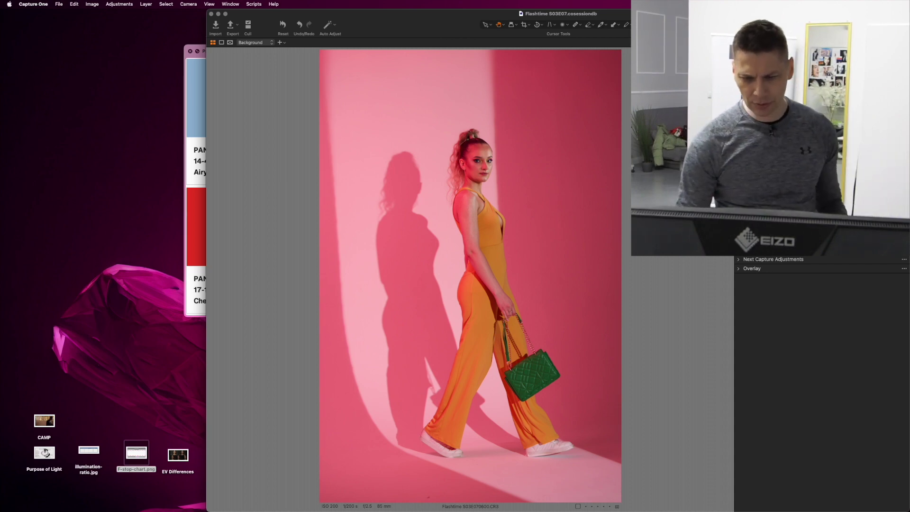
key(Left)
key(Left)
key(Right)
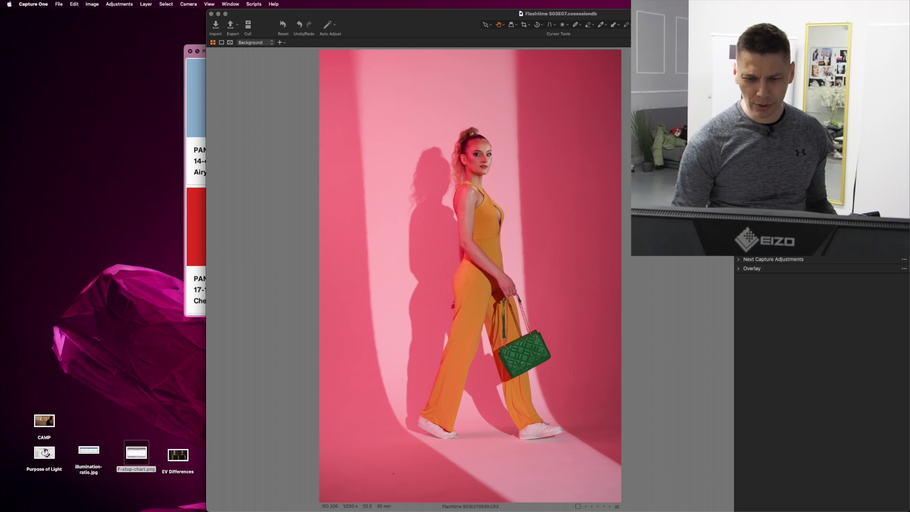
key(Left)
key(Left)
key(Right)
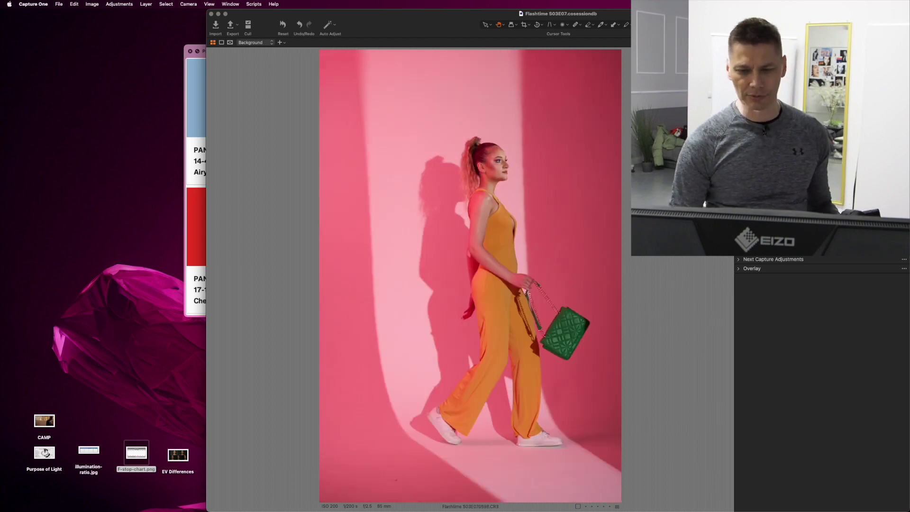
key(Right)
key(Right)
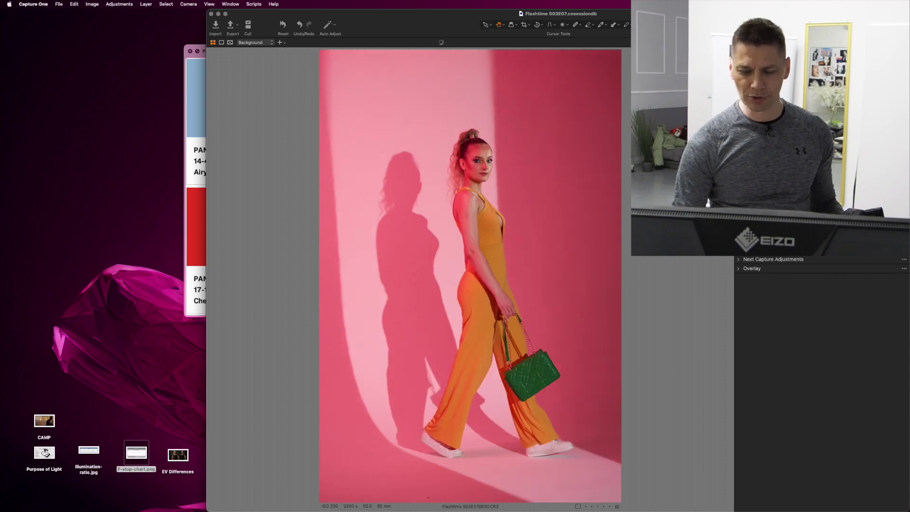
key(Left)
key(Left)
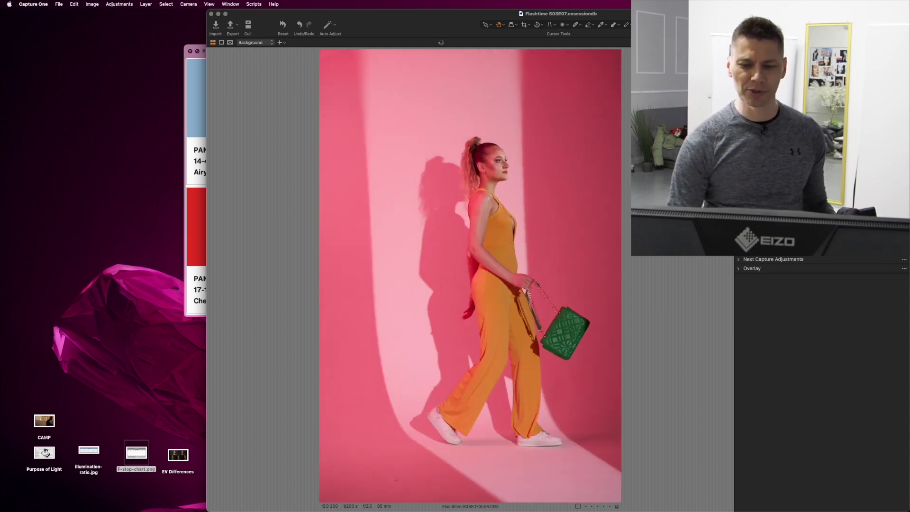
key(Right)
key(Left)
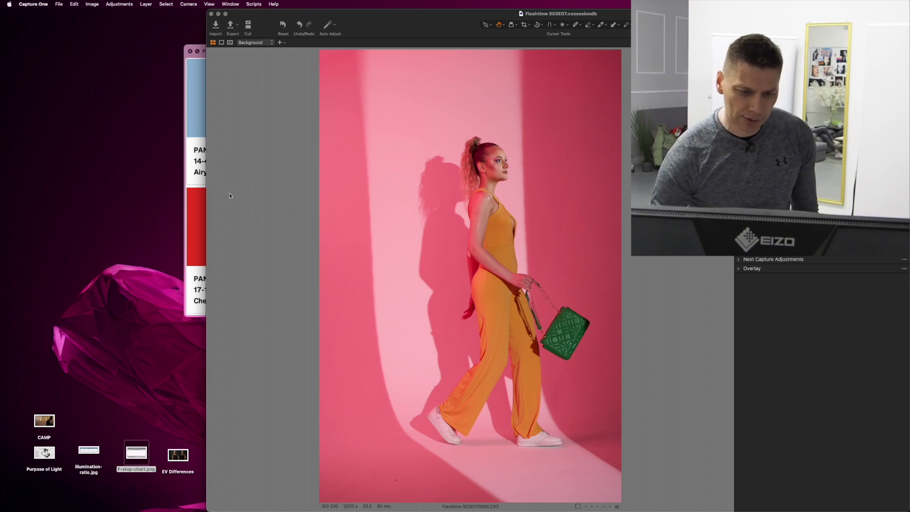
Position the Pantone Spring Summer 2023 London Palette preview beside the photo with the Cherry Tomato swatch next to the pink background
click(196, 209)
drag(404, 55, 343, 125)
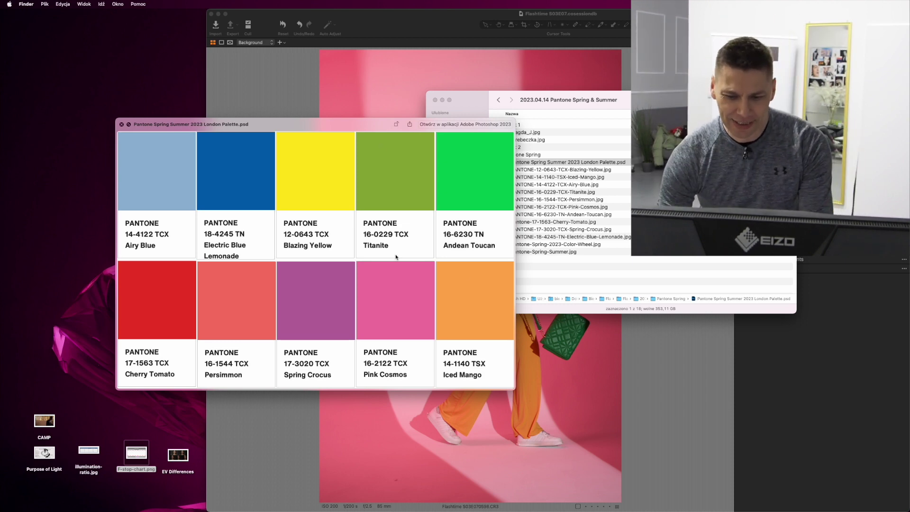
click(654, 380)
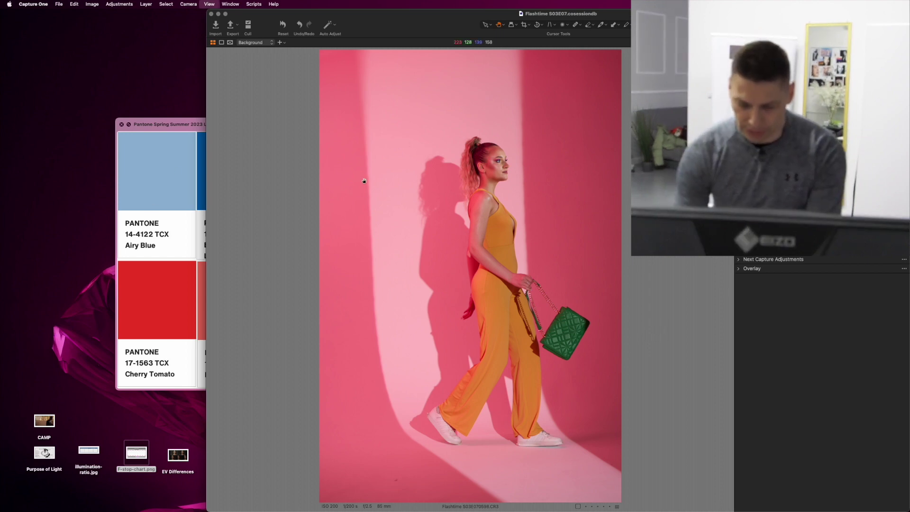
key(super+plus)
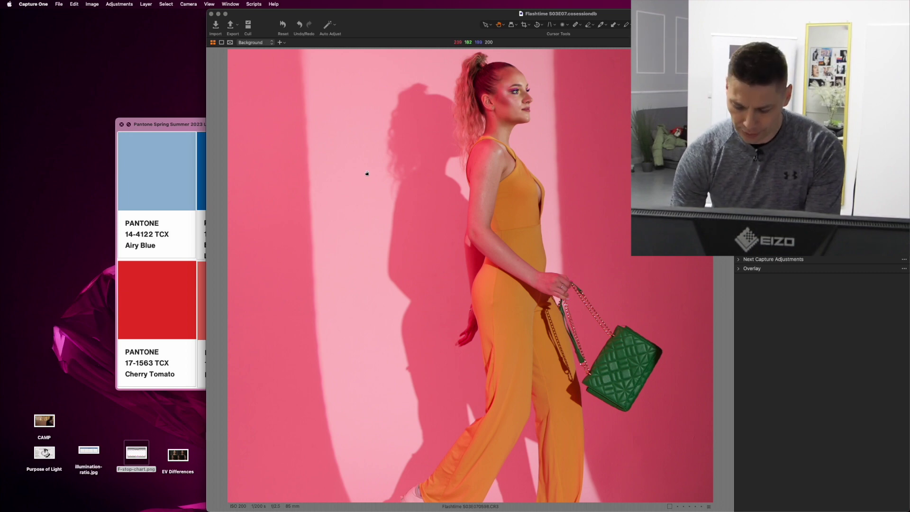
key(super+plus)
drag(224, 250, 291, 173)
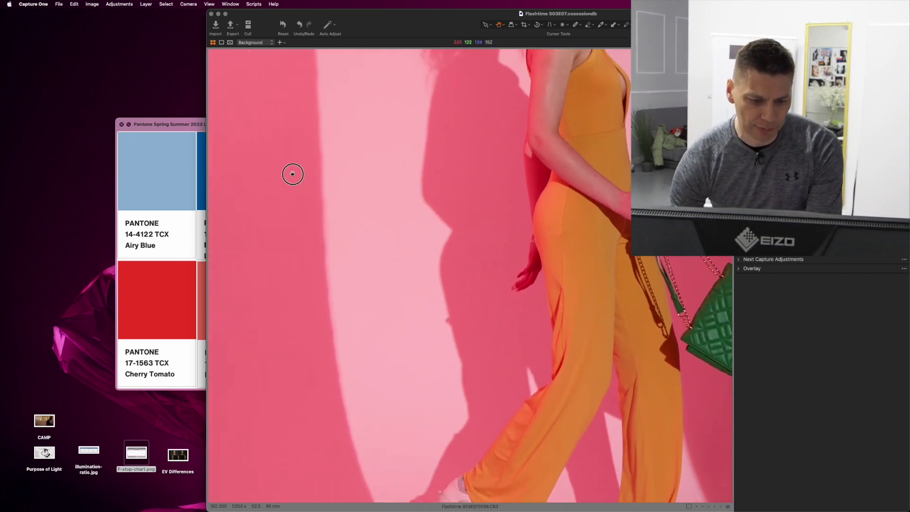
drag(186, 125, 194, 122)
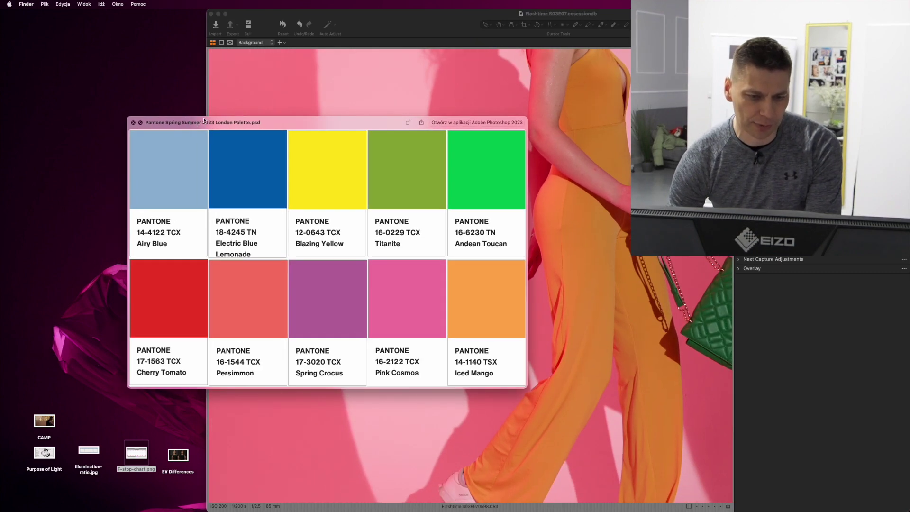
click(261, 79)
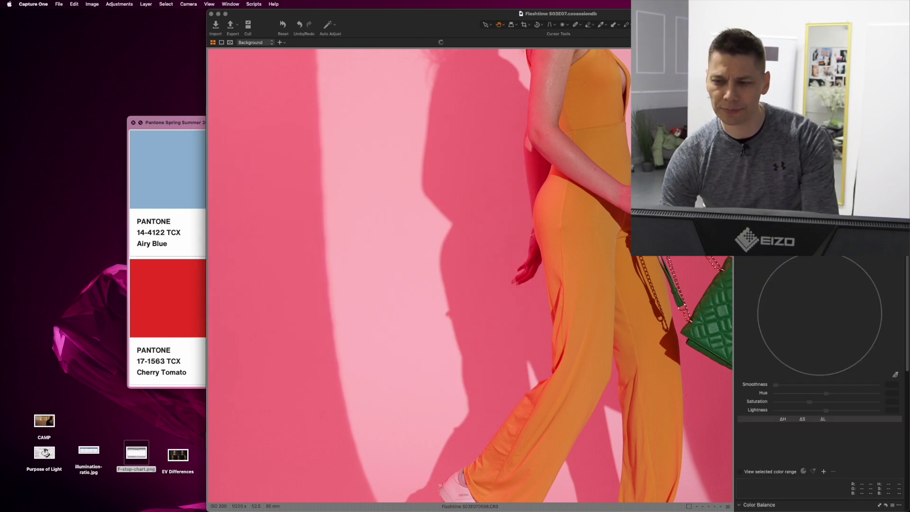
Sample the darker pink background in the advanced Color Editor and narrow its range to exclude the pale pink, using the selected-range view
click(896, 374)
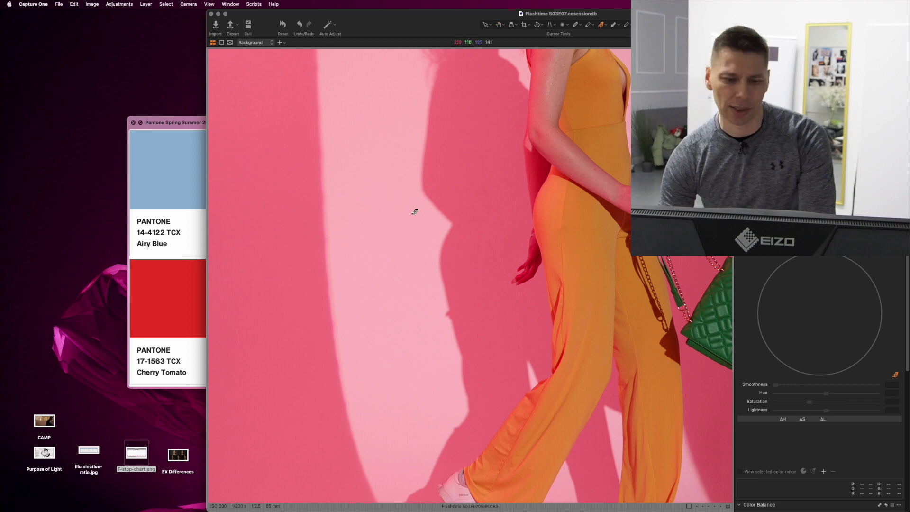
click(267, 185)
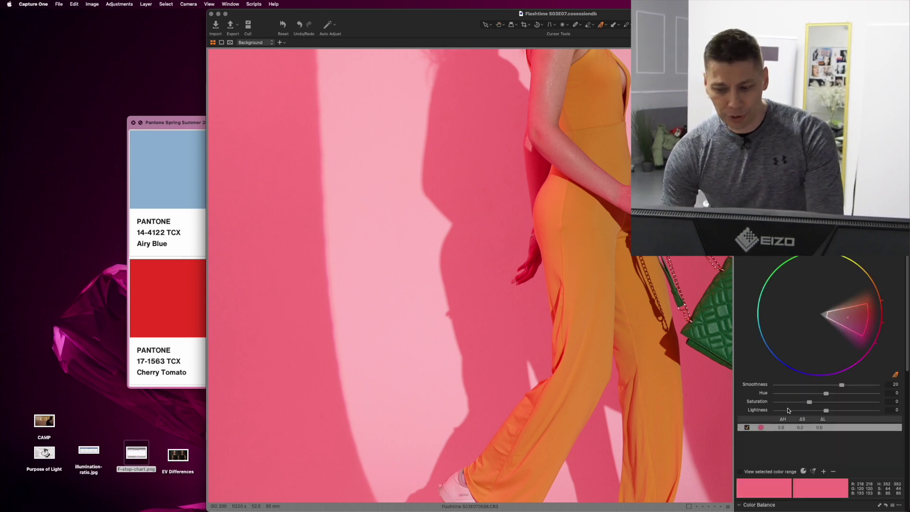
click(741, 471)
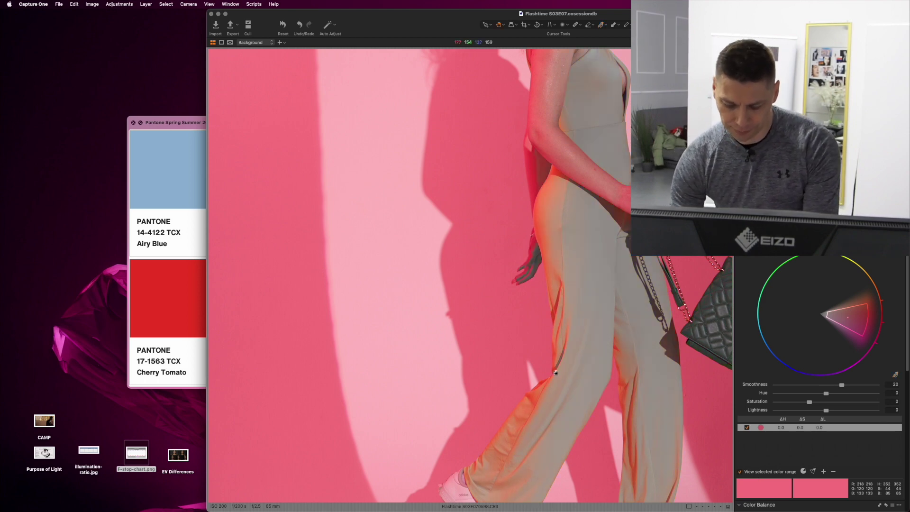
key(super+0)
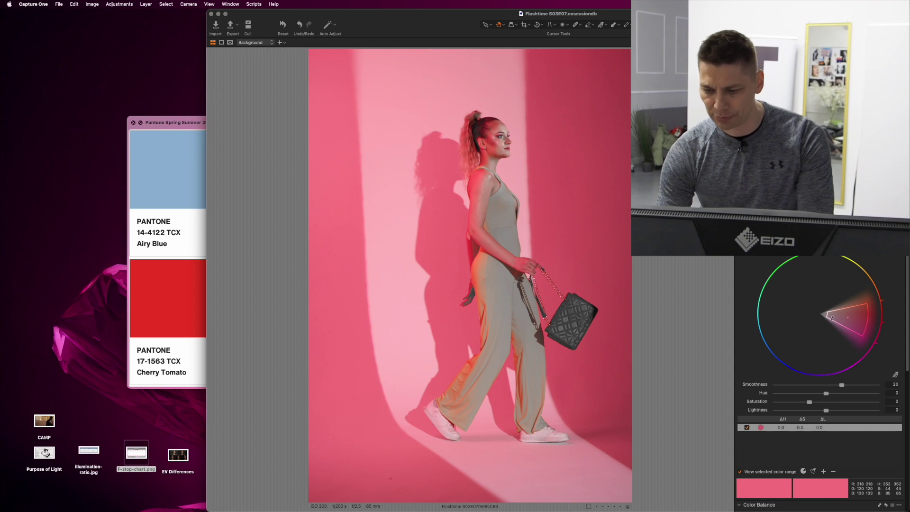
drag(832, 318, 855, 313)
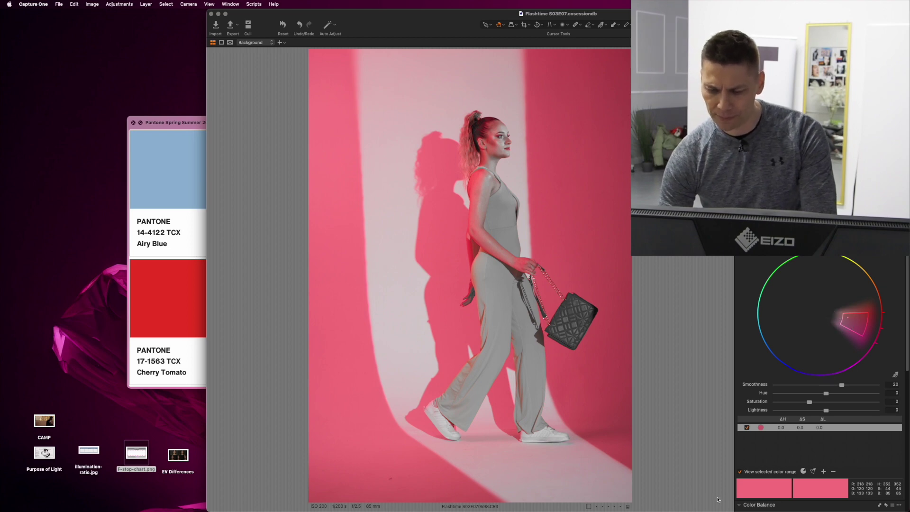
click(742, 473)
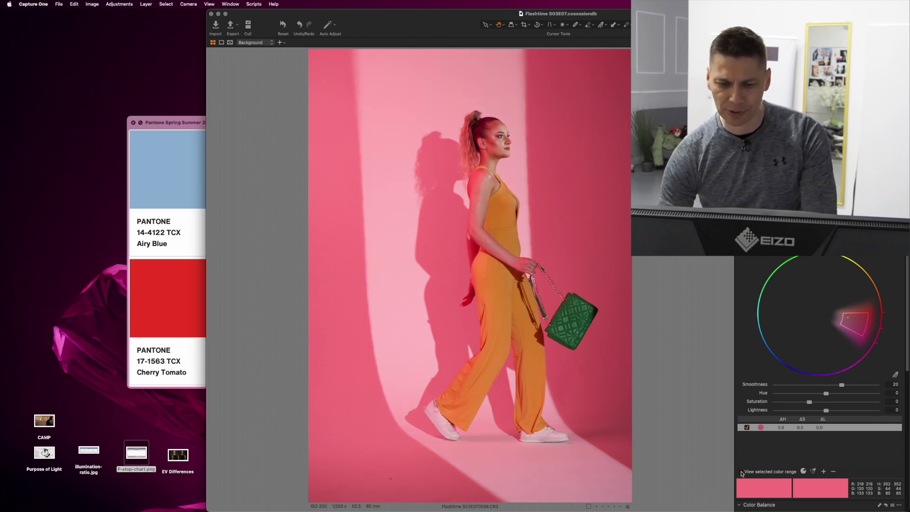
Shift the sampled pink towards Cherry Tomato red with hue 16.9, saturation 49.6 and lightness -12.4
scroll(431, 335, up, 3)
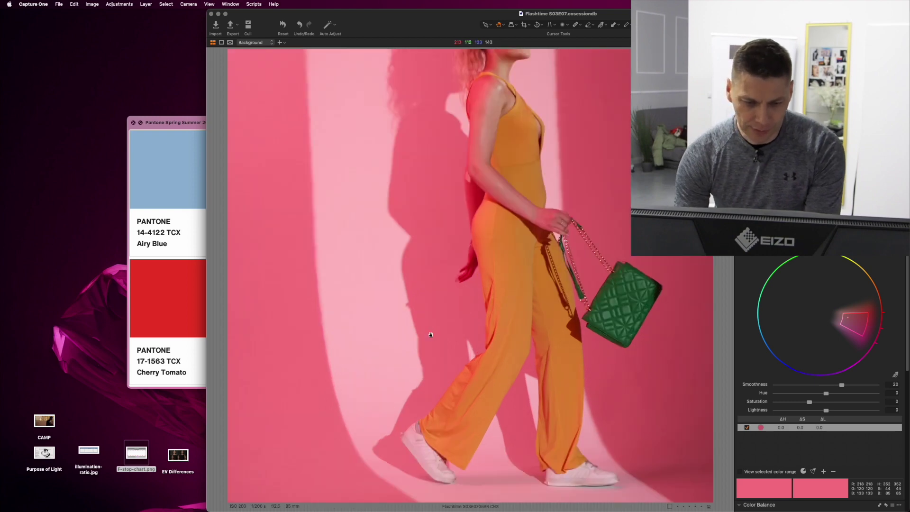
scroll(336, 274, down, 1)
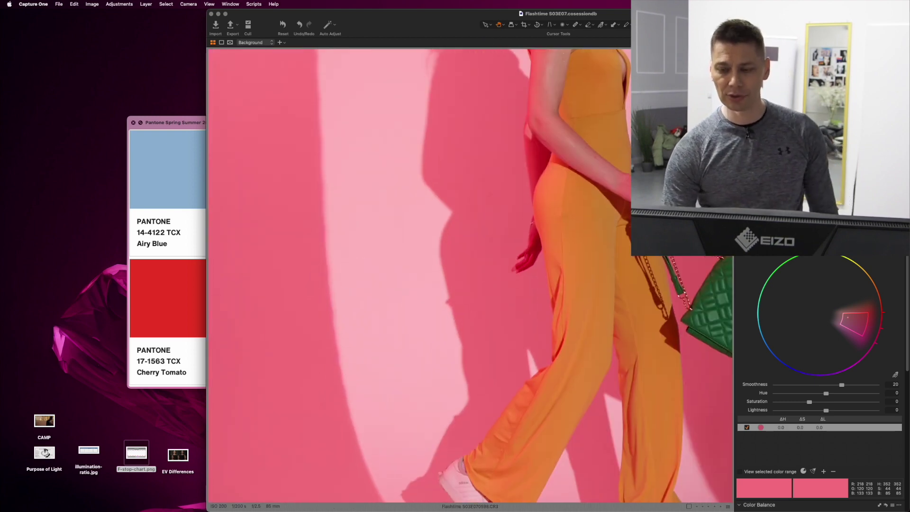
key(ctrl+Up)
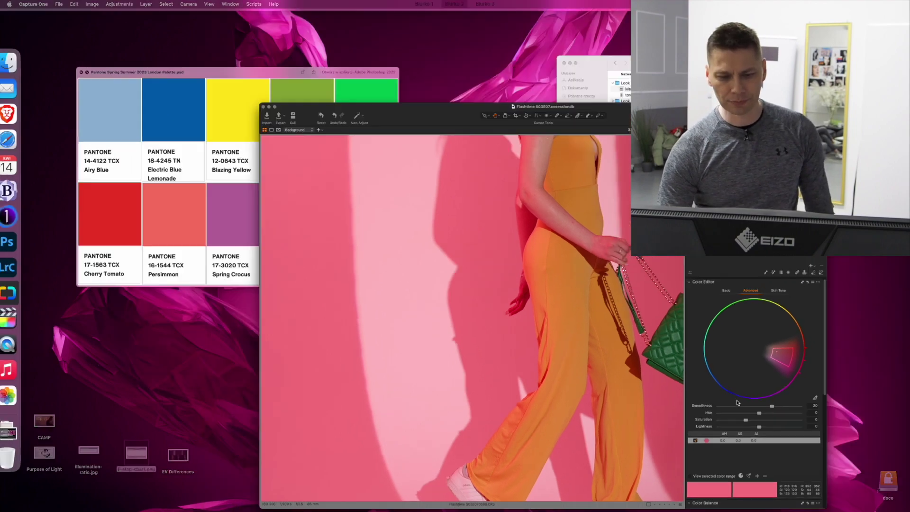
click(637, 363)
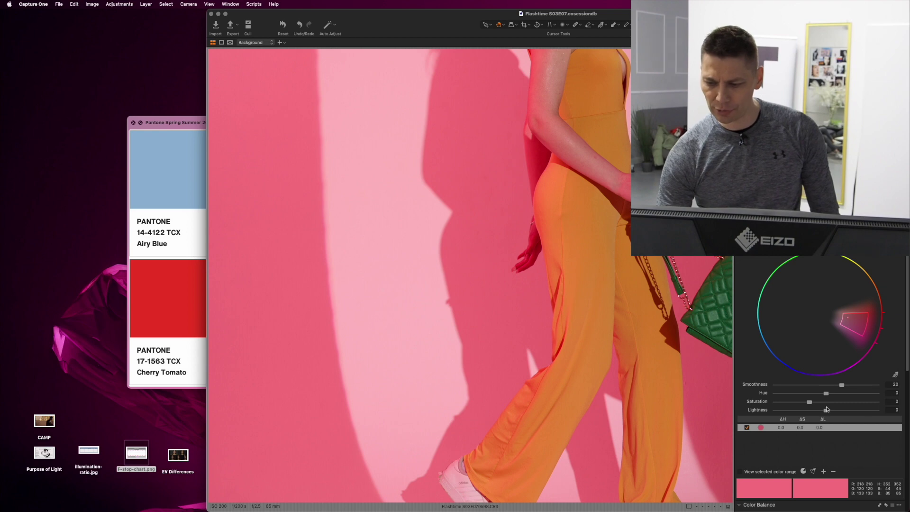
drag(812, 405, 824, 404)
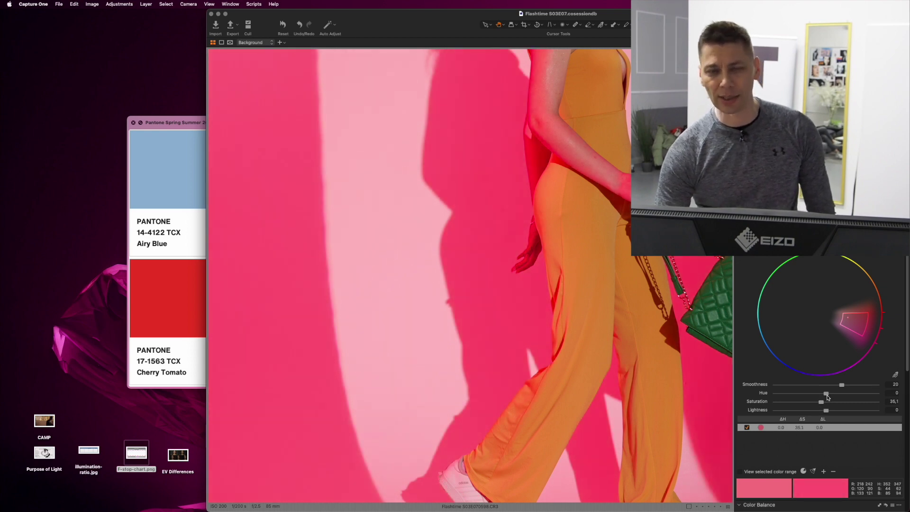
click(827, 395)
mouse_move(828, 397)
mouse_down()
mouse_move(855, 396)
mouse_move(821, 413)
mouse_up()
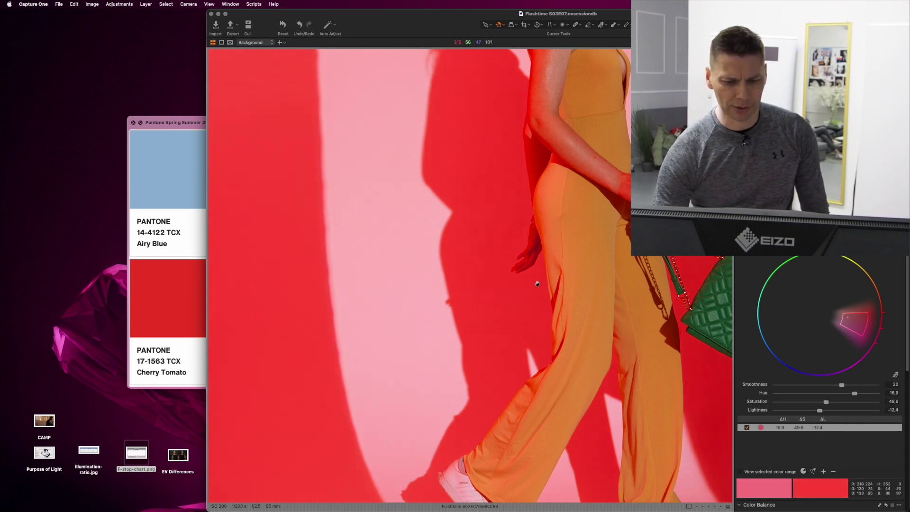
Examine the colour shift's effect on the model's face, hair and skin, comparing the image with the correction off and on
drag(511, 272, 524, 234)
drag(486, 165, 561, 279)
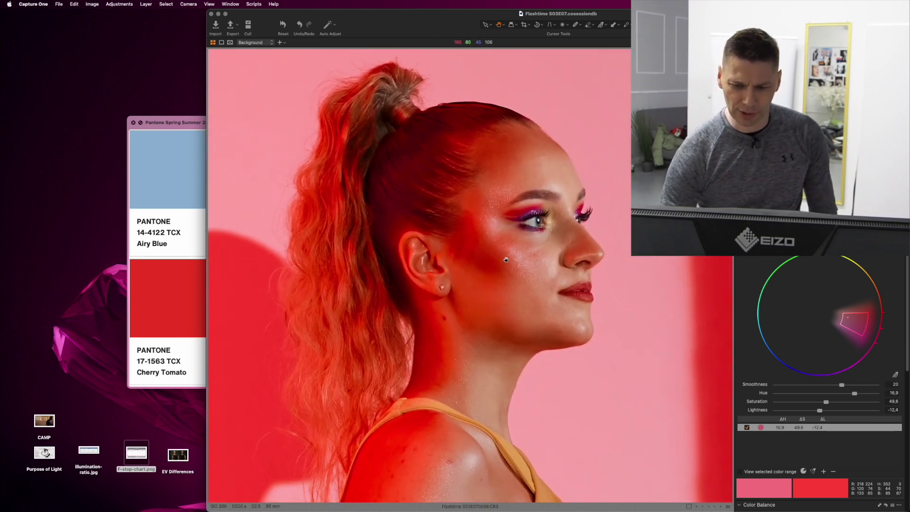
drag(507, 259, 506, 260)
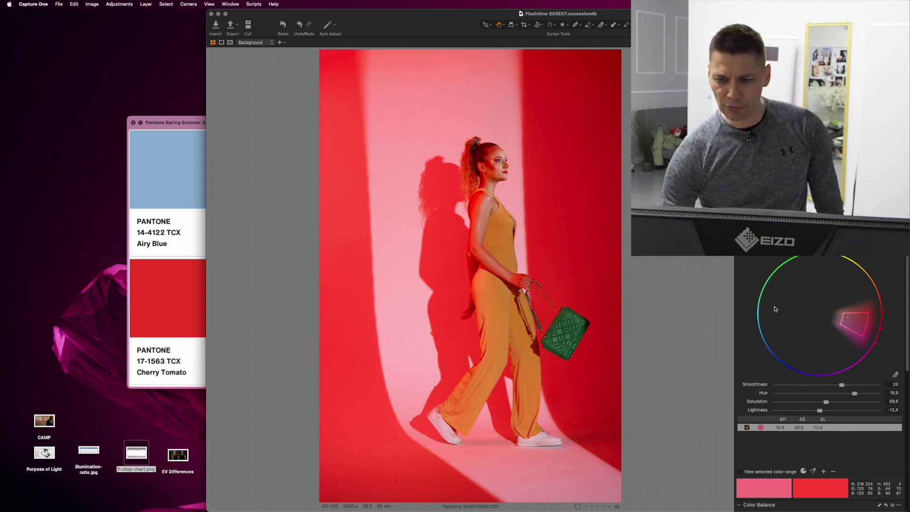
click(509, 162)
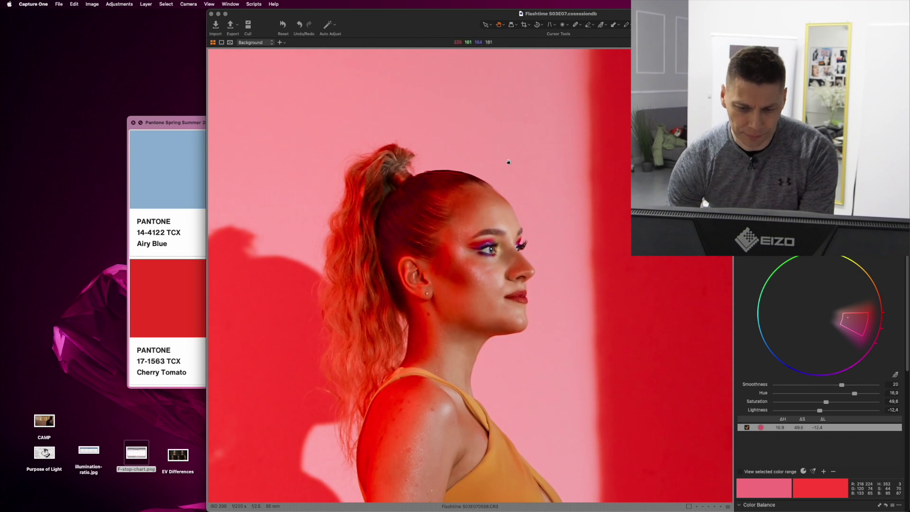
drag(464, 290, 504, 218)
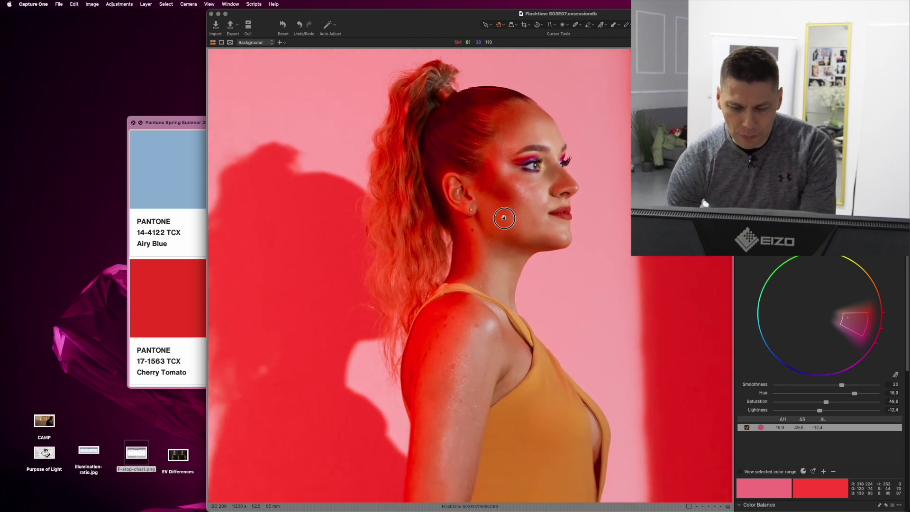
click(748, 428)
click(748, 428)
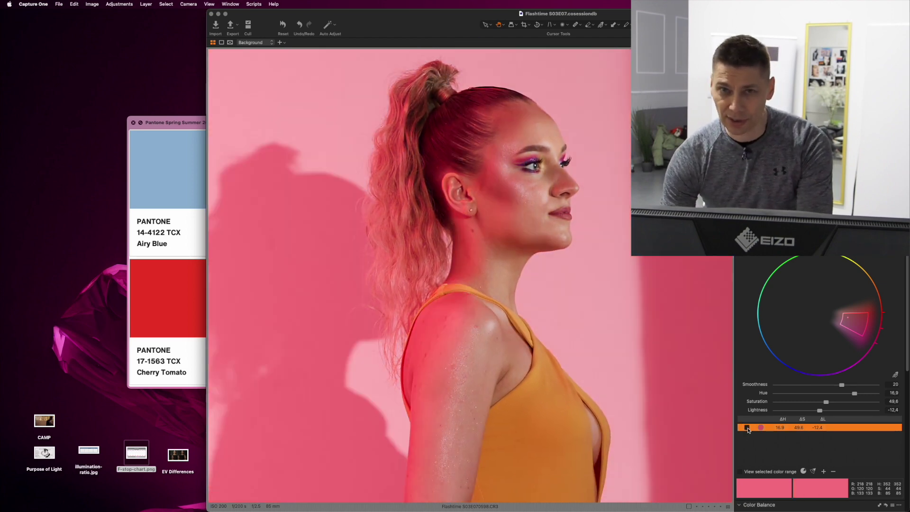
click(748, 428)
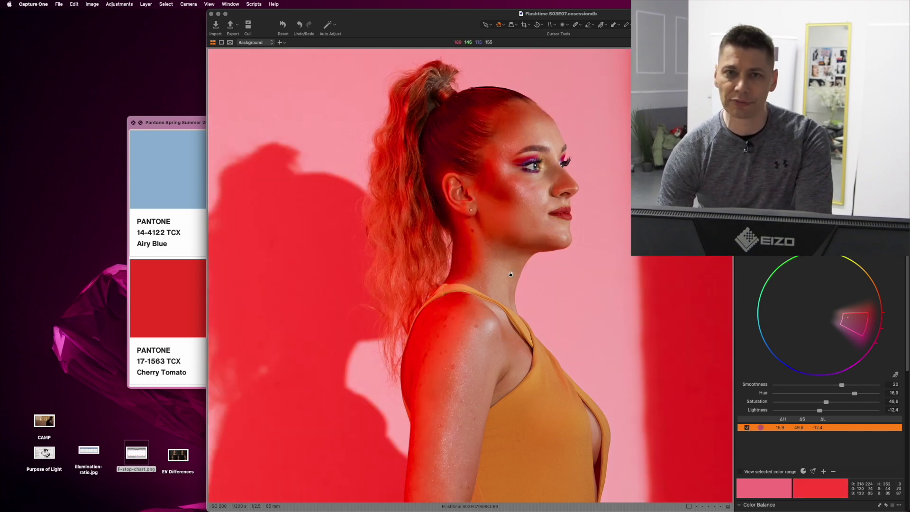
drag(510, 274, 511, 274)
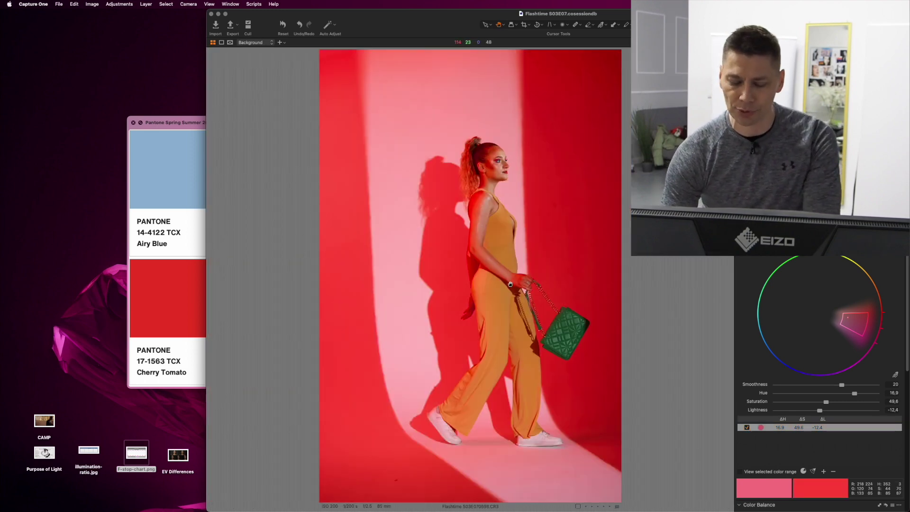